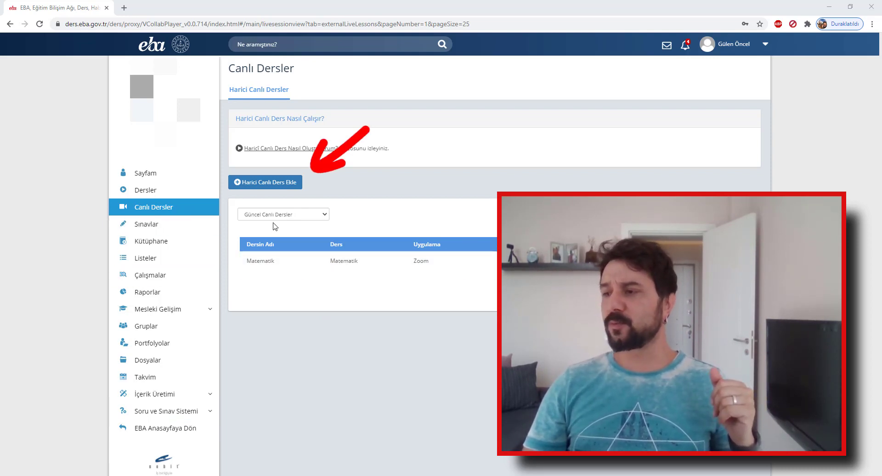
Add a new external live lesson titled 'denem' and enter 'denem' as its description
left_click(266, 185)
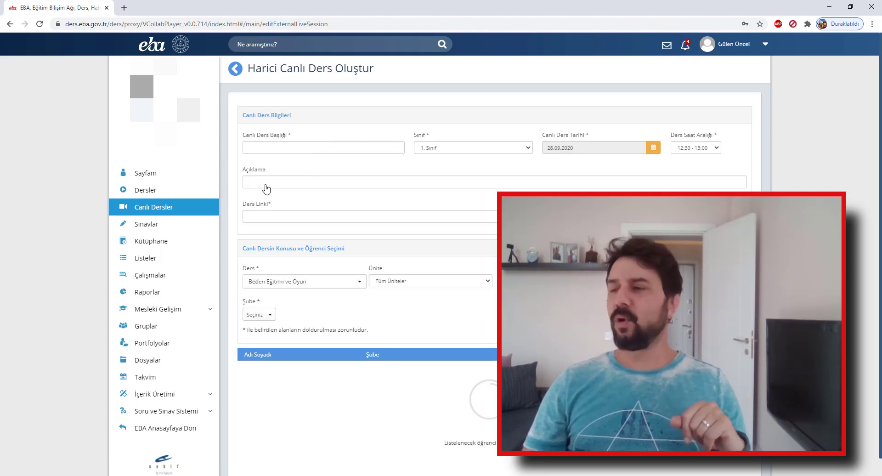
type("d")
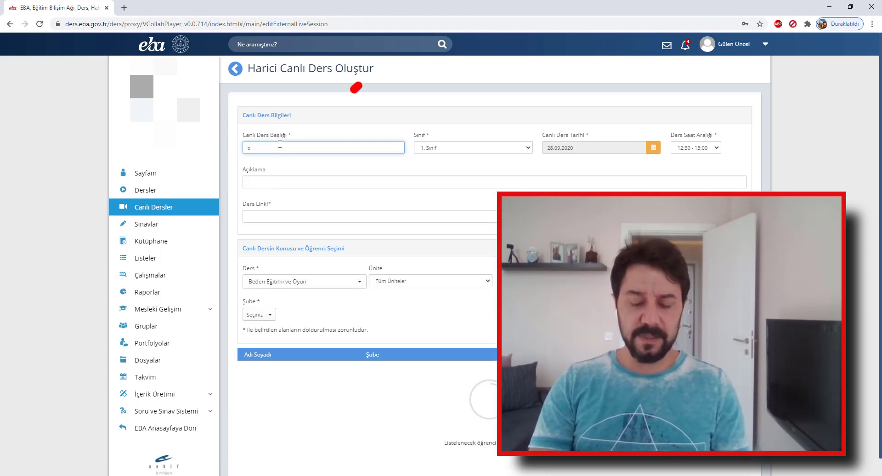
type("enem")
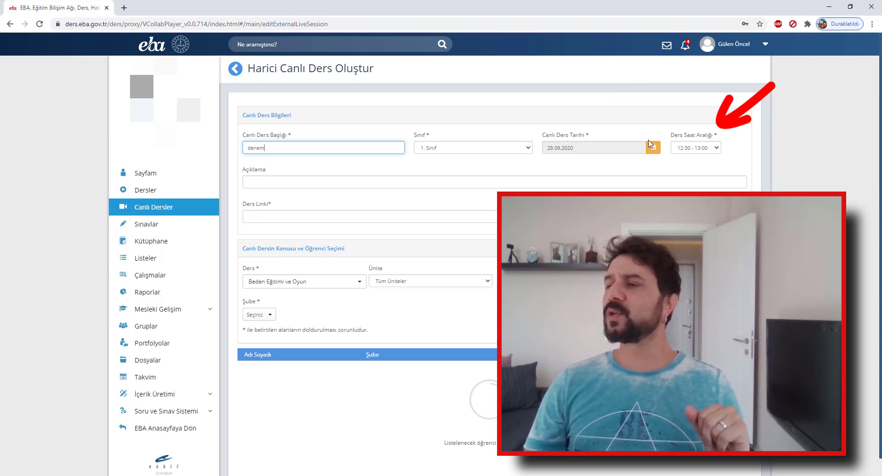
left_click(262, 181)
type("den")
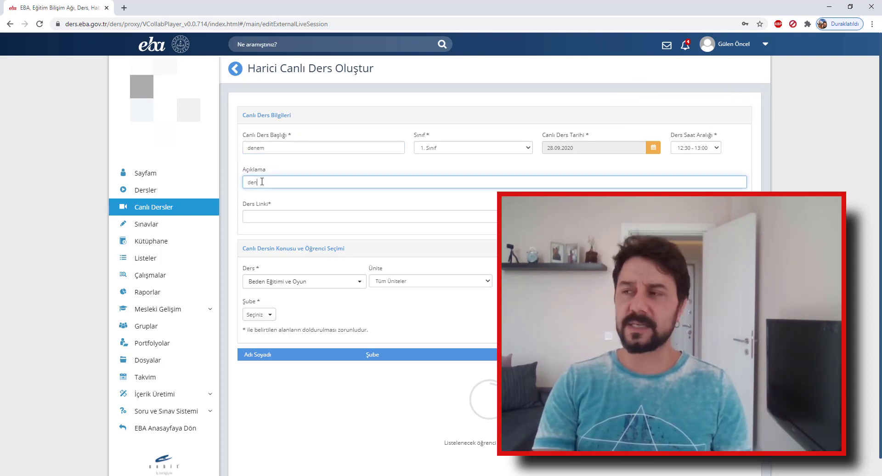
type("eme")
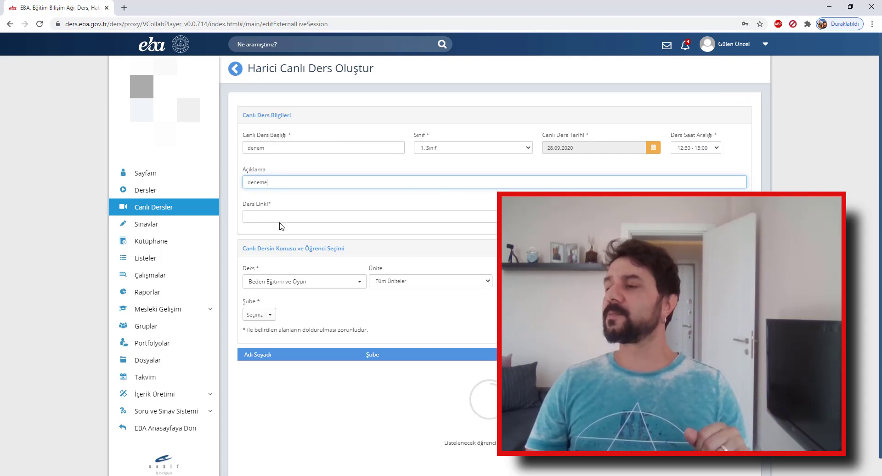
Move to the EBA lesson link field, then schedule a new Zoom meeting with topic 'deneme'
left_click(284, 217)
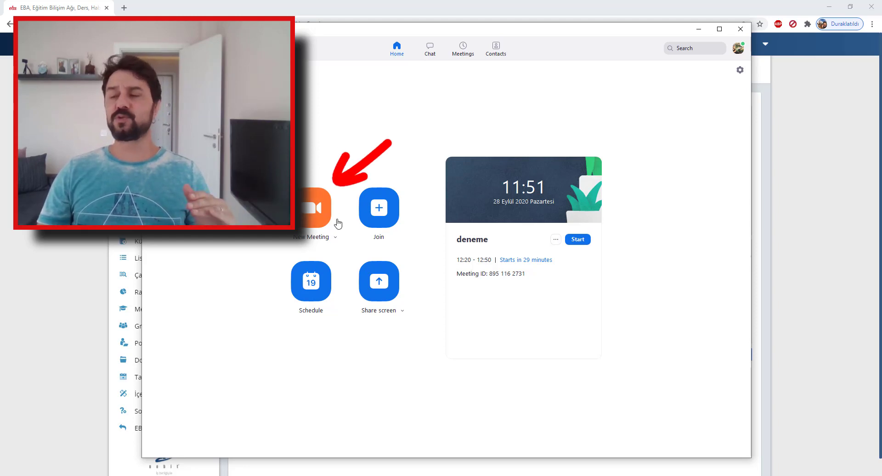
left_click(310, 296)
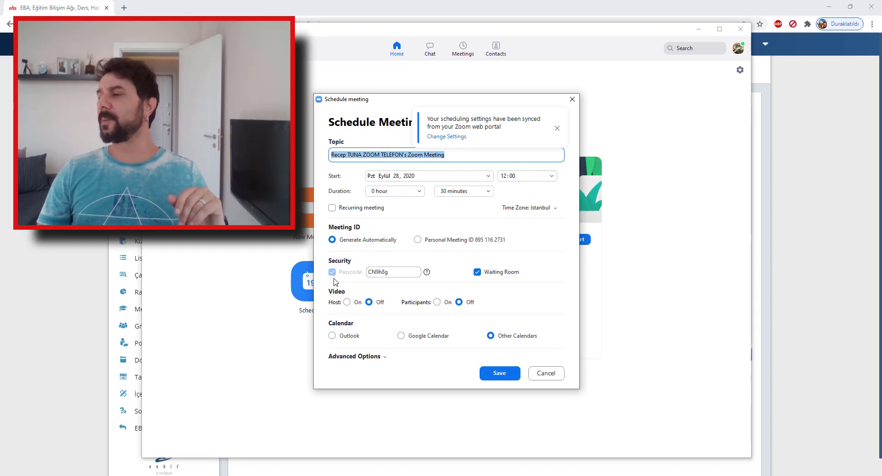
left_click(557, 128)
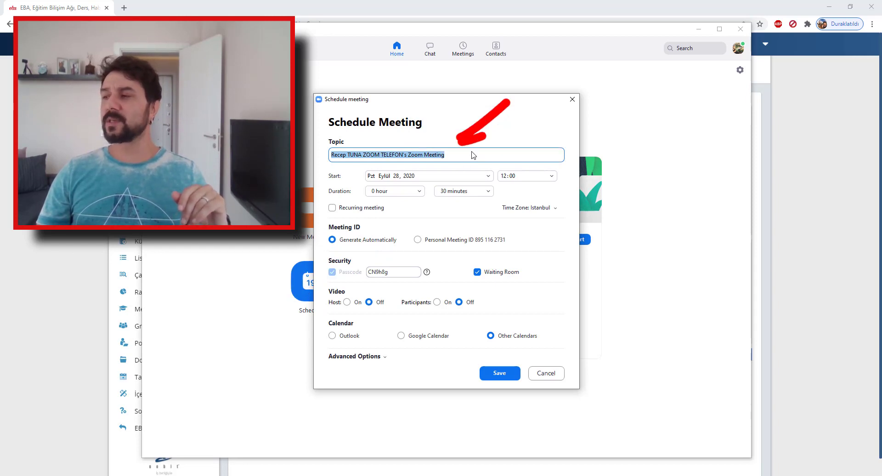
type("deneme")
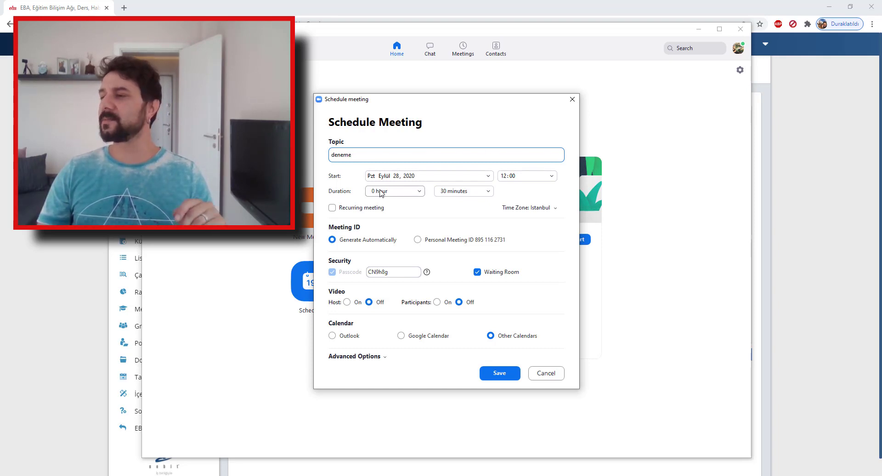
Change the Zoom meeting's start time to 12:30
left_click(519, 179)
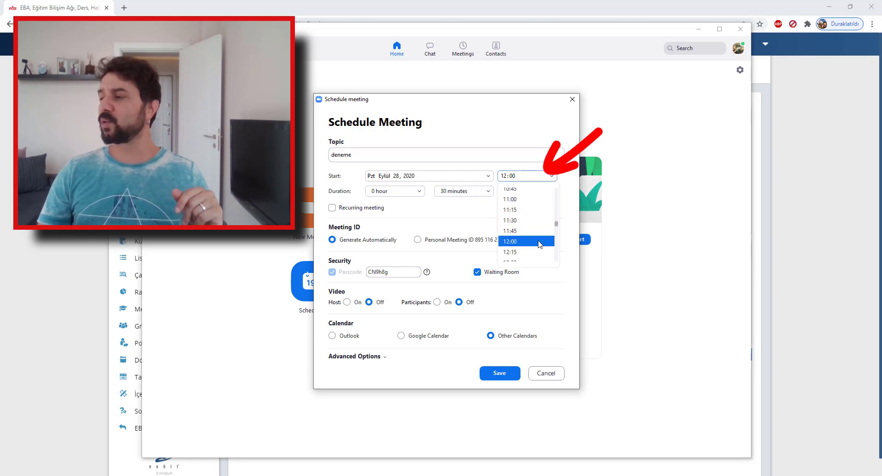
scroll(535, 239, "down", 1)
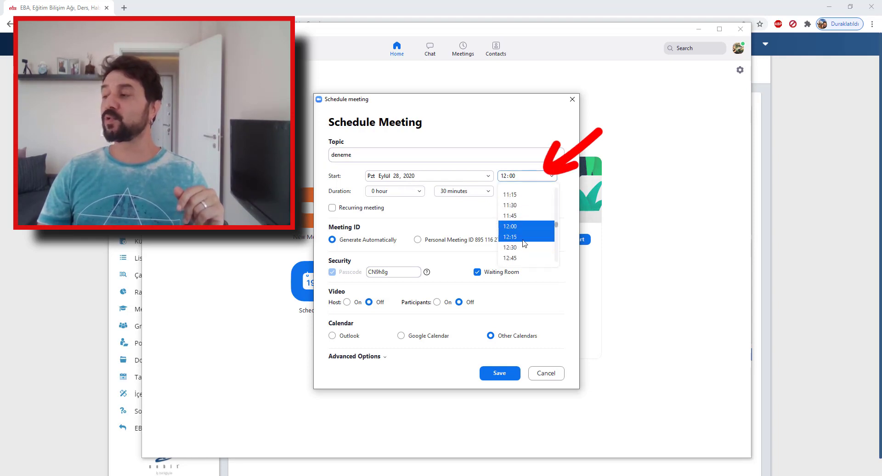
left_click(522, 239)
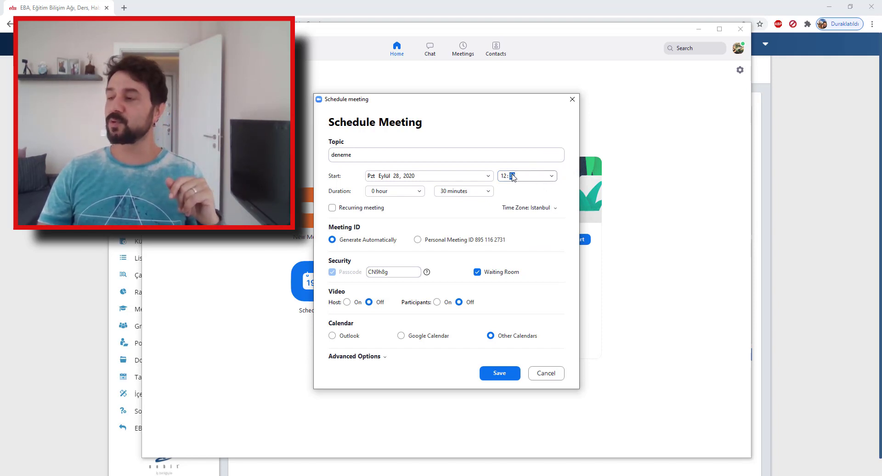
type("30")
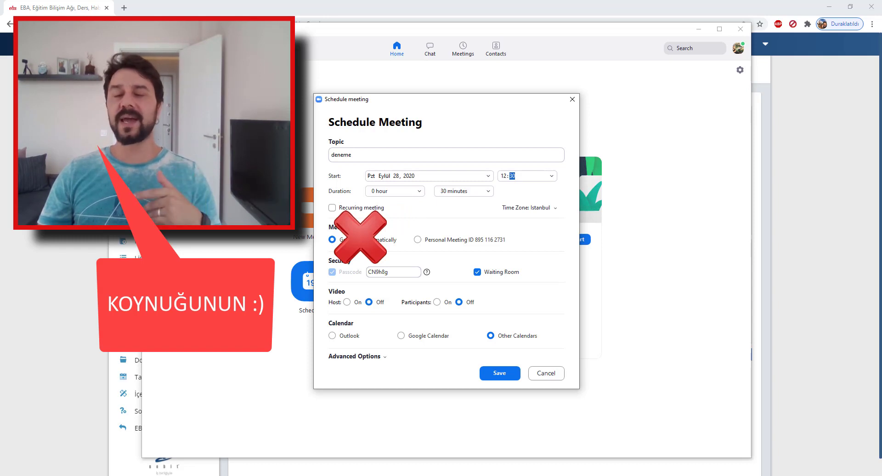
left_click(417, 239)
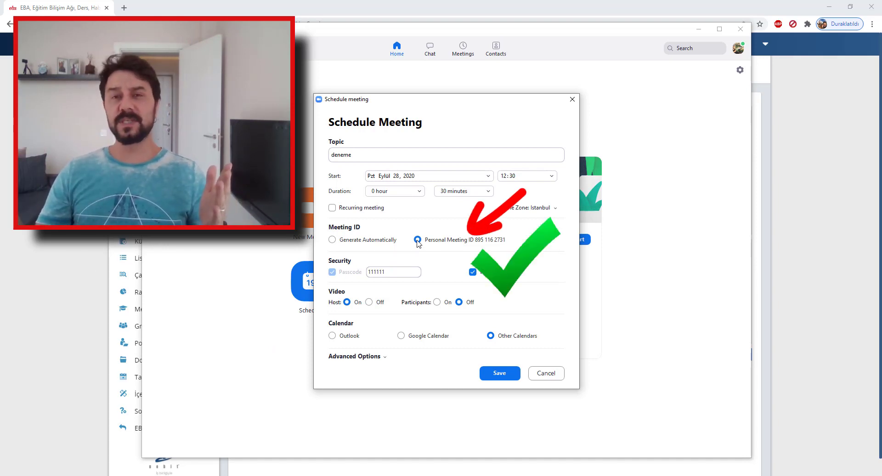
double_click(391, 272)
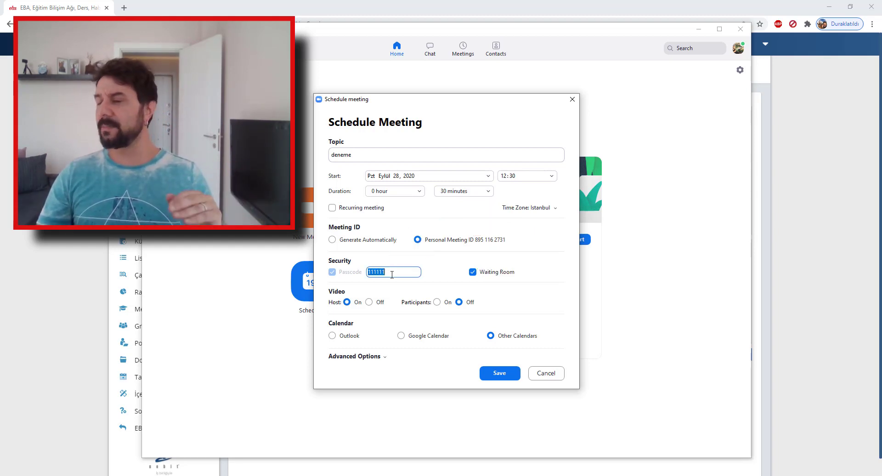
left_click(472, 272)
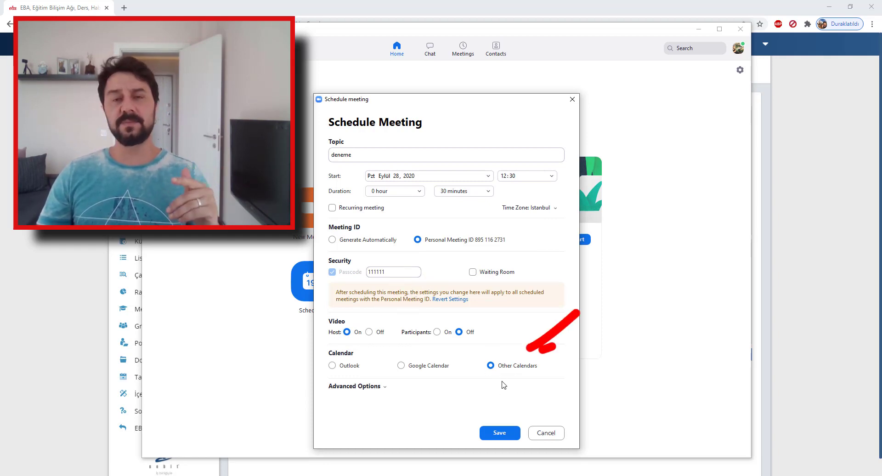
Save the scheduled meeting, copy its invitation, and search Windows for Notepad
left_click(493, 434)
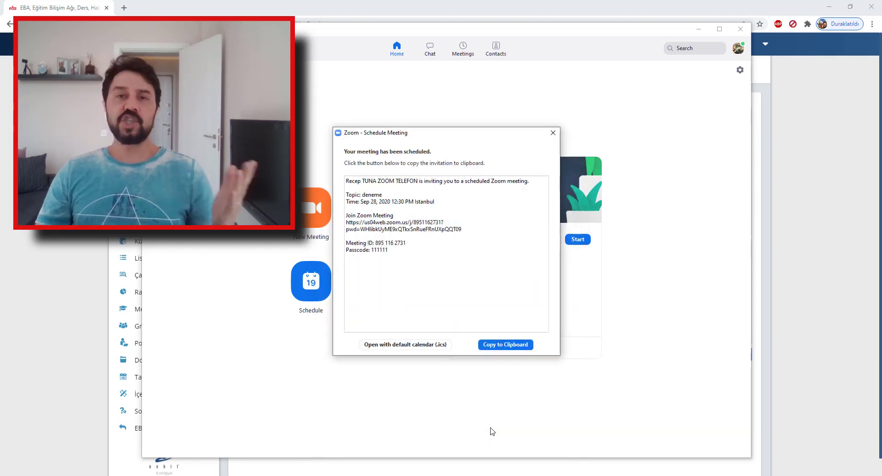
left_click(509, 345)
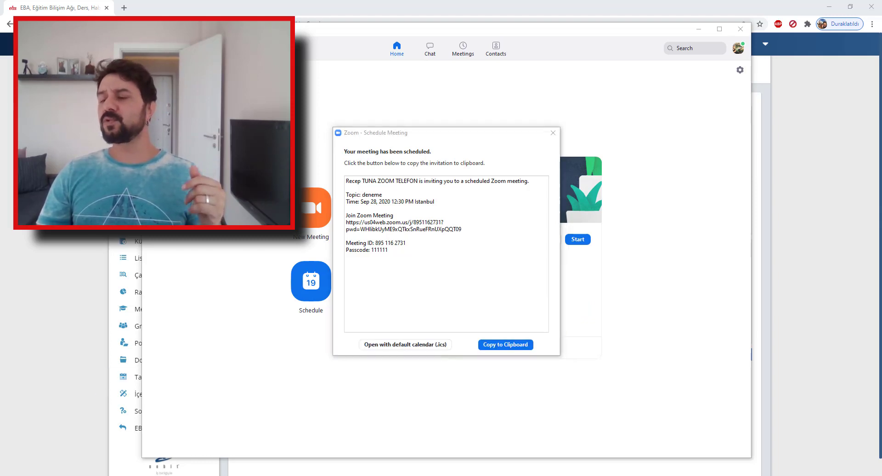
key("super")
type("not")
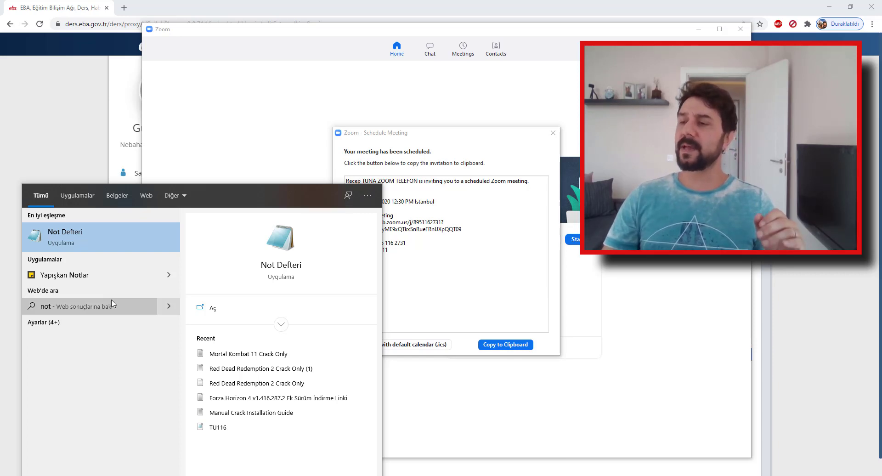
Paste the Zoom invitation into a new Notepad window and copy just its join link
left_click(106, 239)
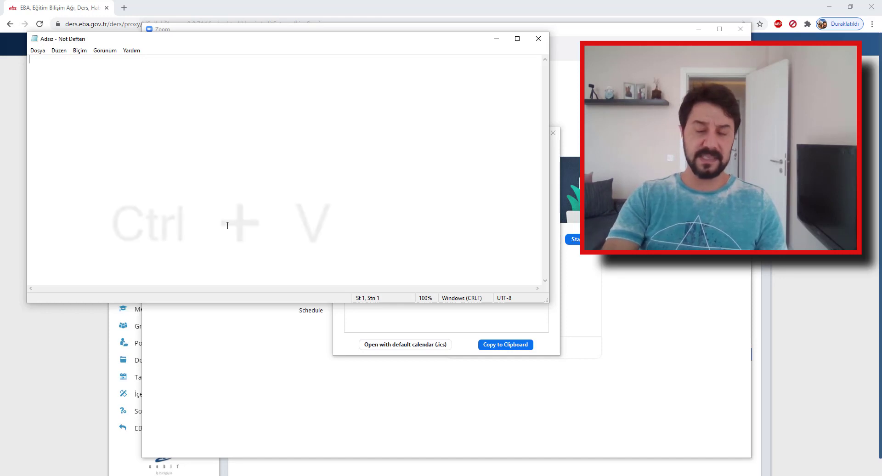
key("ctrl+v")
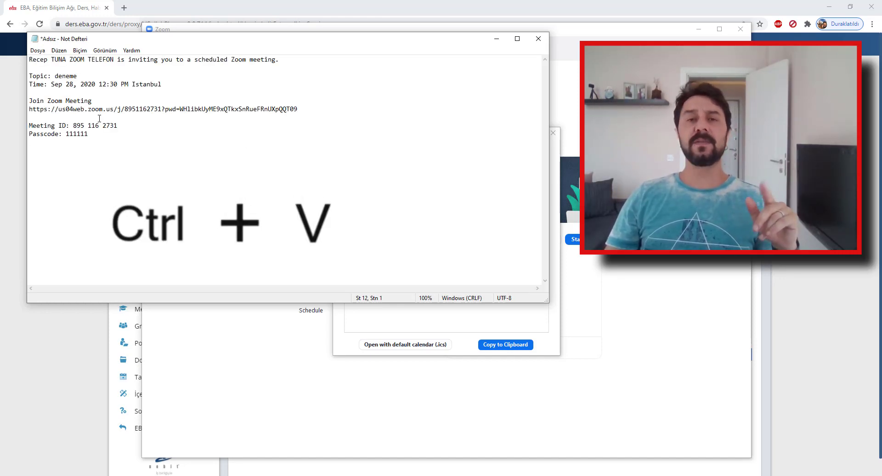
left_click(29, 102)
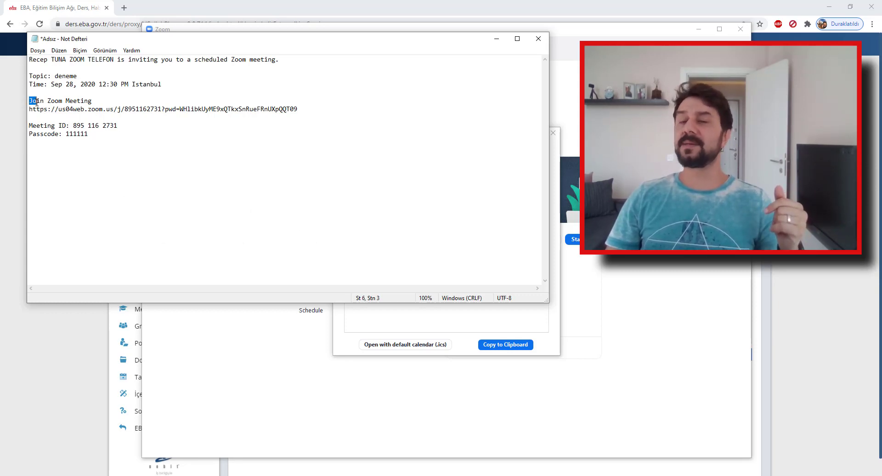
left_click_drag(41, 101, 66, 130)
left_click(124, 97)
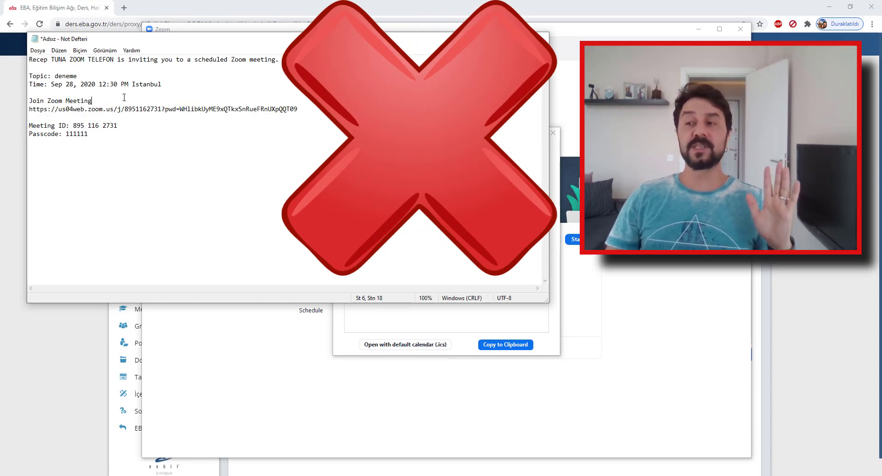
mouse_move(28, 108)
left_mouse_down()
mouse_move(296, 111)
mouse_move(283, 116)
left_mouse_up()
right_click(290, 116)
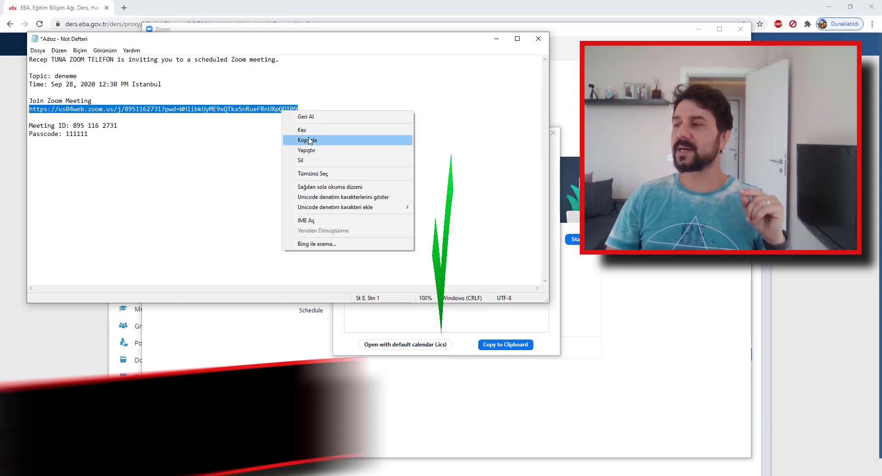
left_click(310, 142)
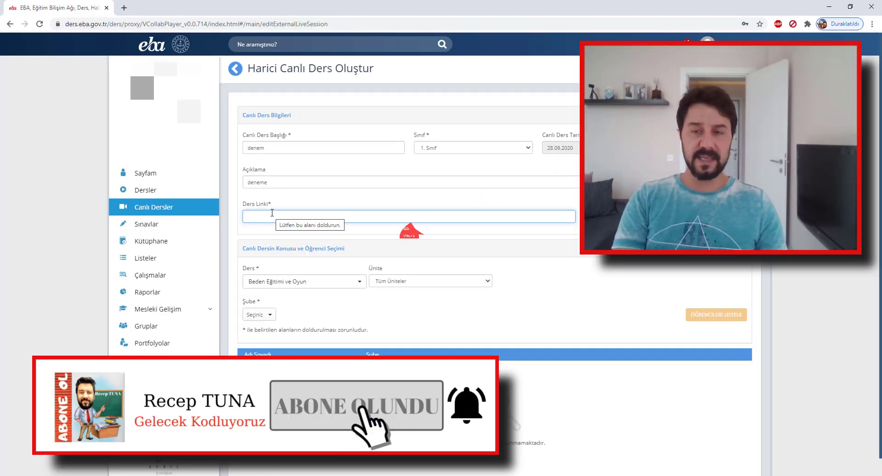
key("ctrl+v")
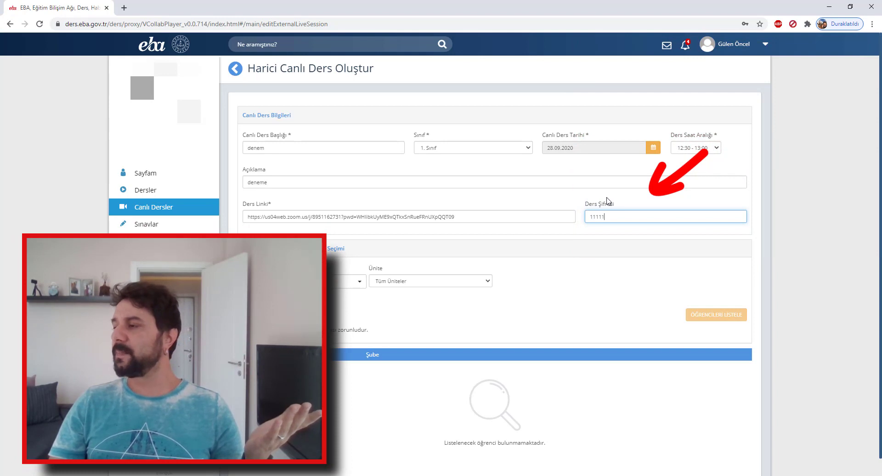
type("11")
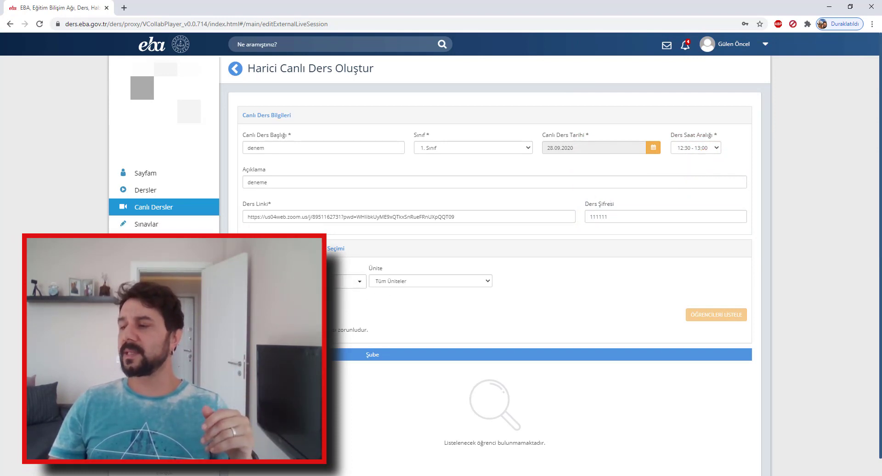
left_click(782, 255)
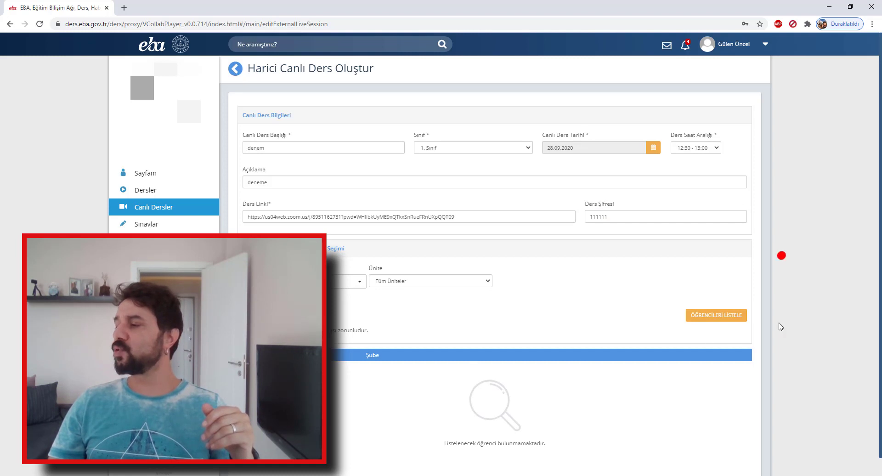
left_click(720, 317)
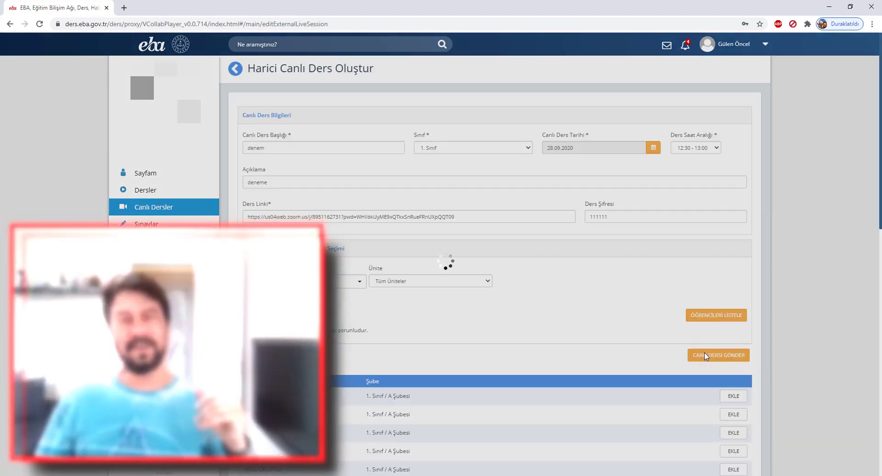
Submit the live lesson and confirm the success message to return to the lesson list
left_click(706, 355)
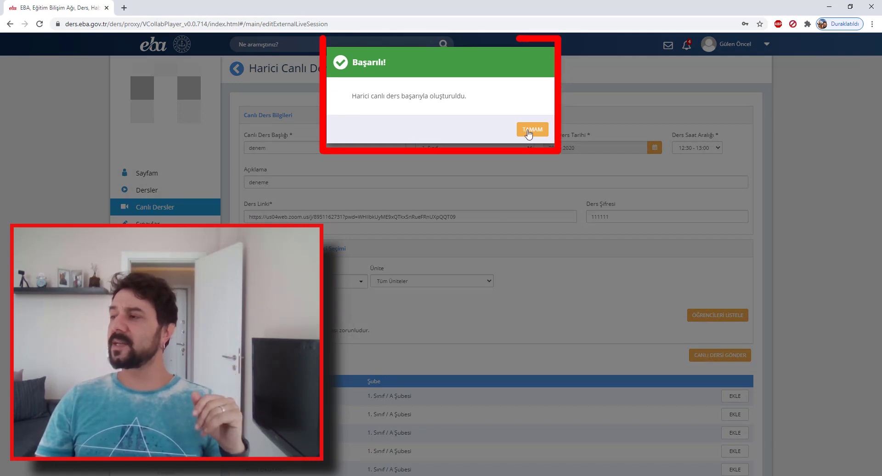
left_click(529, 131)
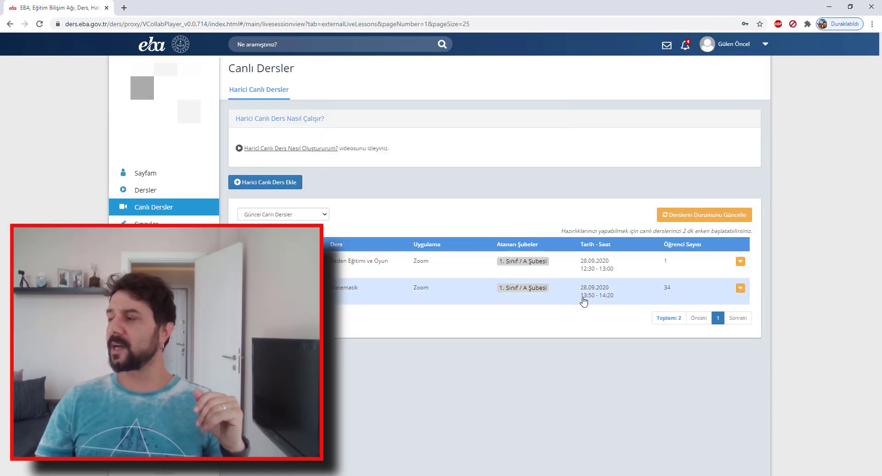